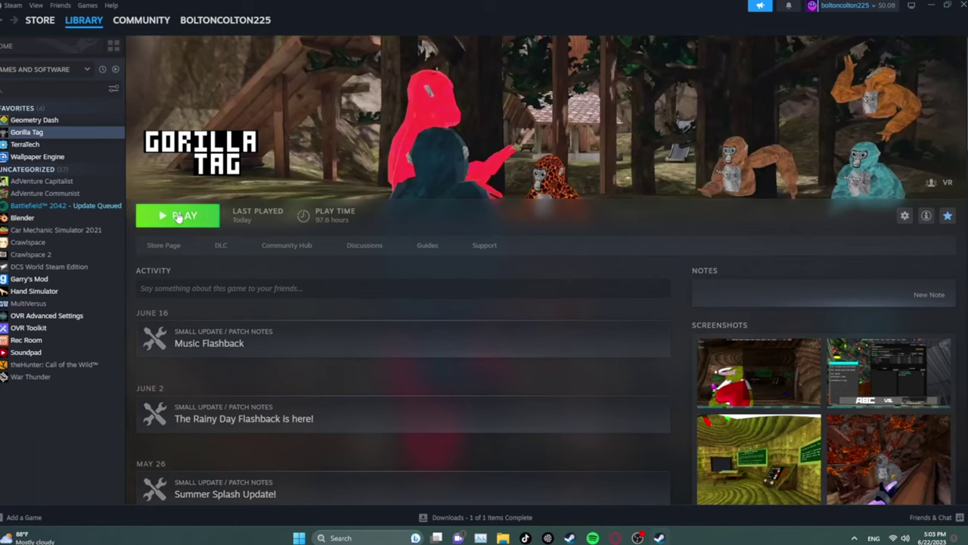
- Launch Gorilla Tag from its Steam library page using the green PLAY button
click(179, 217)
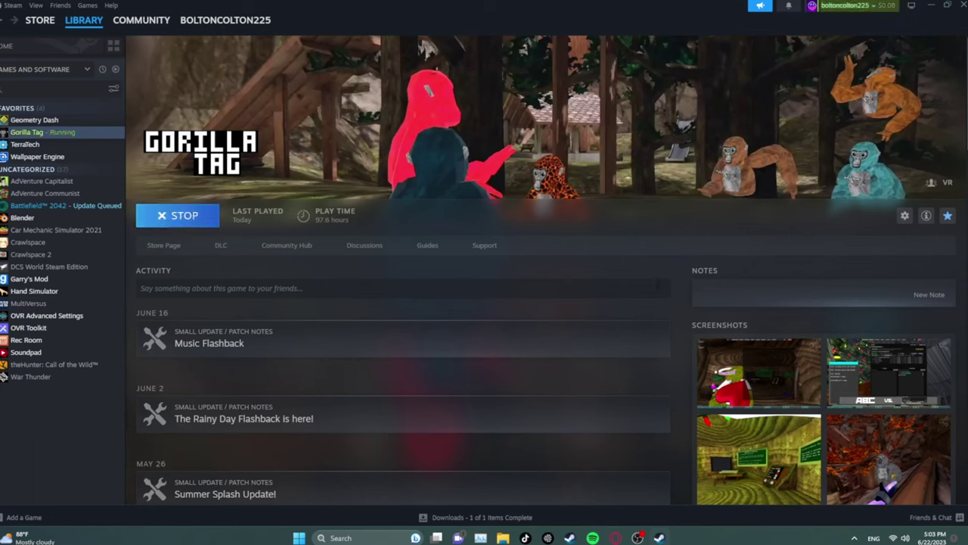